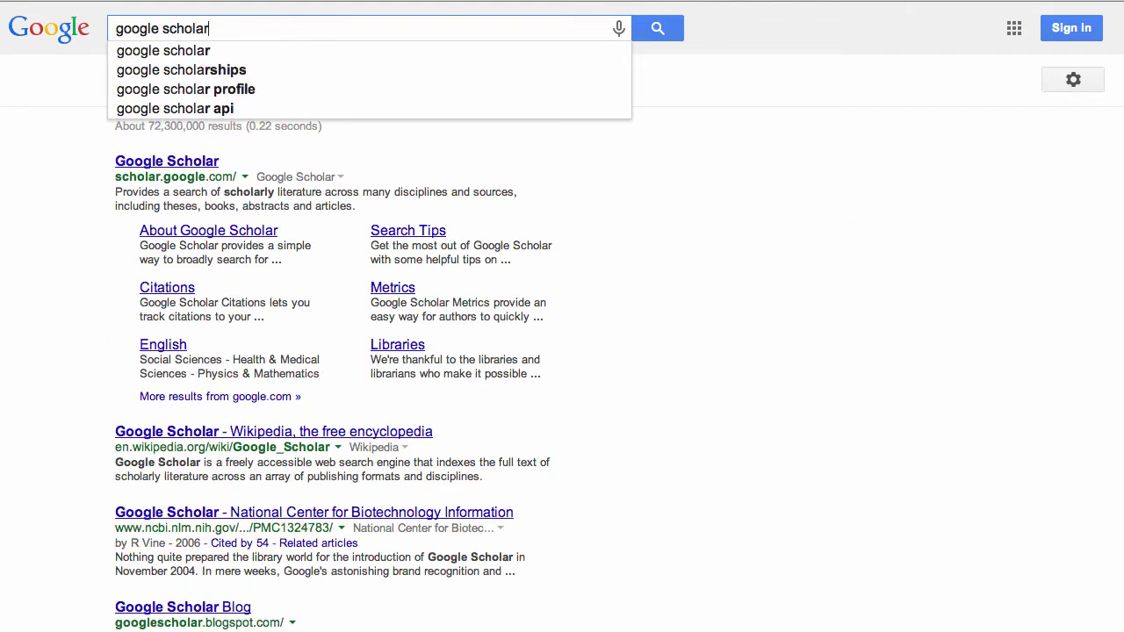
# Search the web for google scholar and open the Google Scholar site
pyautogui.press('Return')
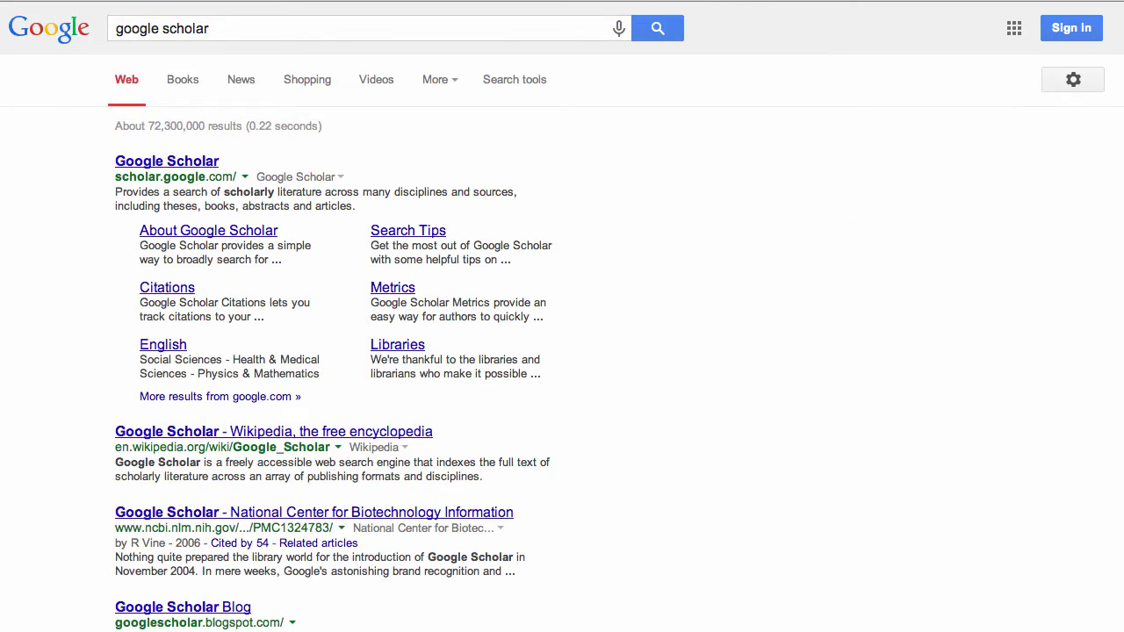
pyautogui.click(178, 164)
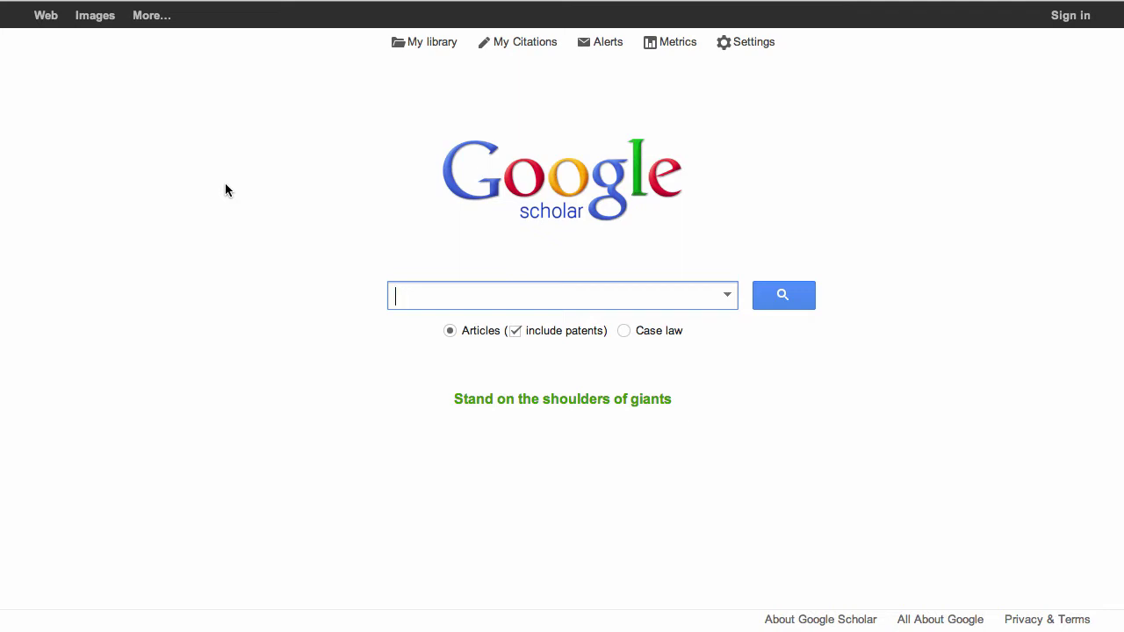
# Search Google Scholar's case law collection for roe v. wade
pyautogui.write('roe v. wade')
pyautogui.click(623, 331)
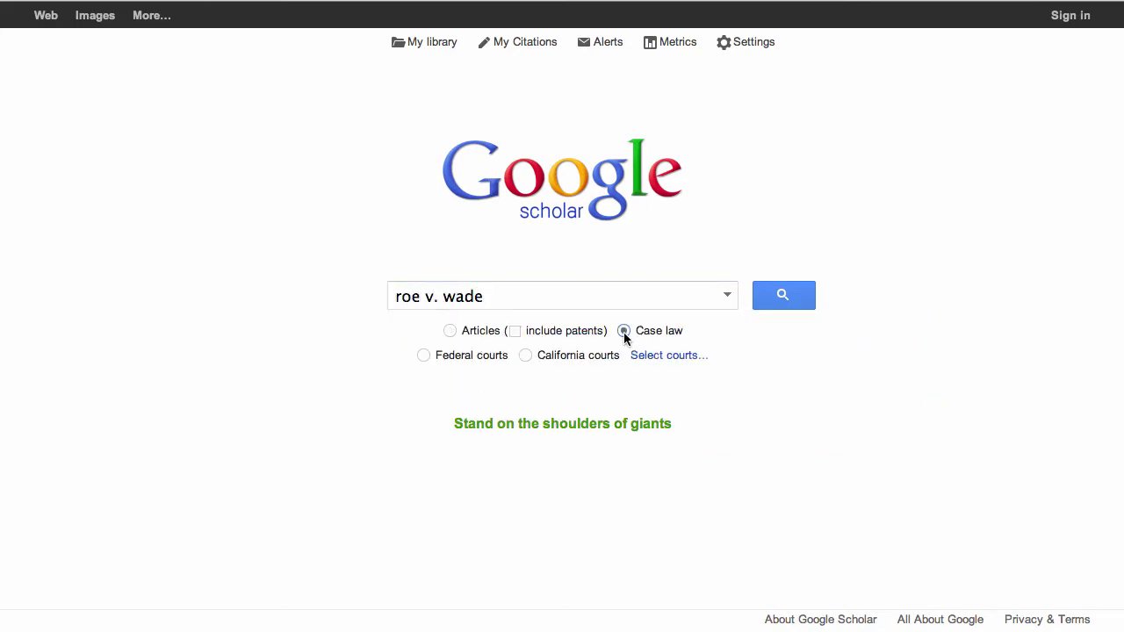
pyautogui.click(803, 295)
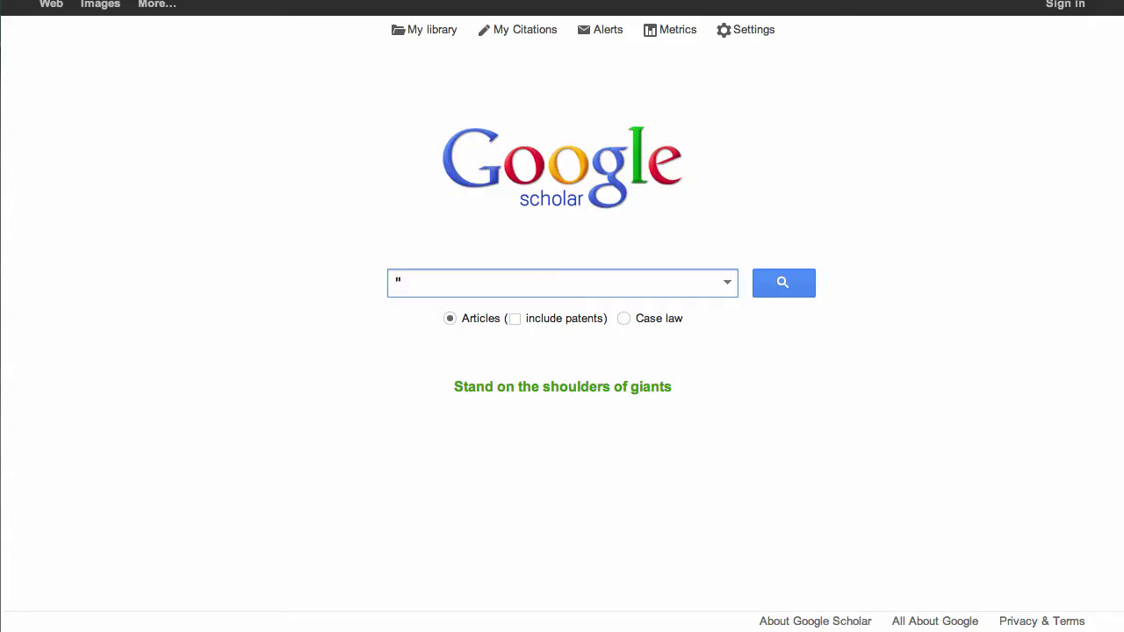
# Search Google Scholar articles for "emergency room visits" child asthma, with emergency room visits in quotation marks as an exact phrase
pyautogui.write('emergency room ')
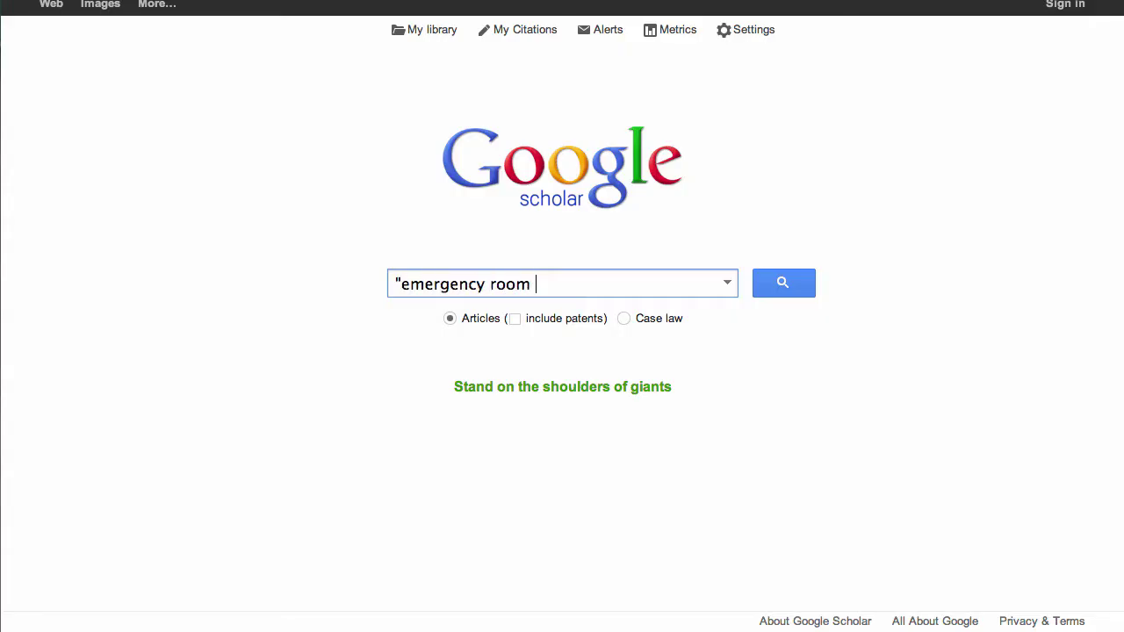
pyautogui.write('visits" child asth')
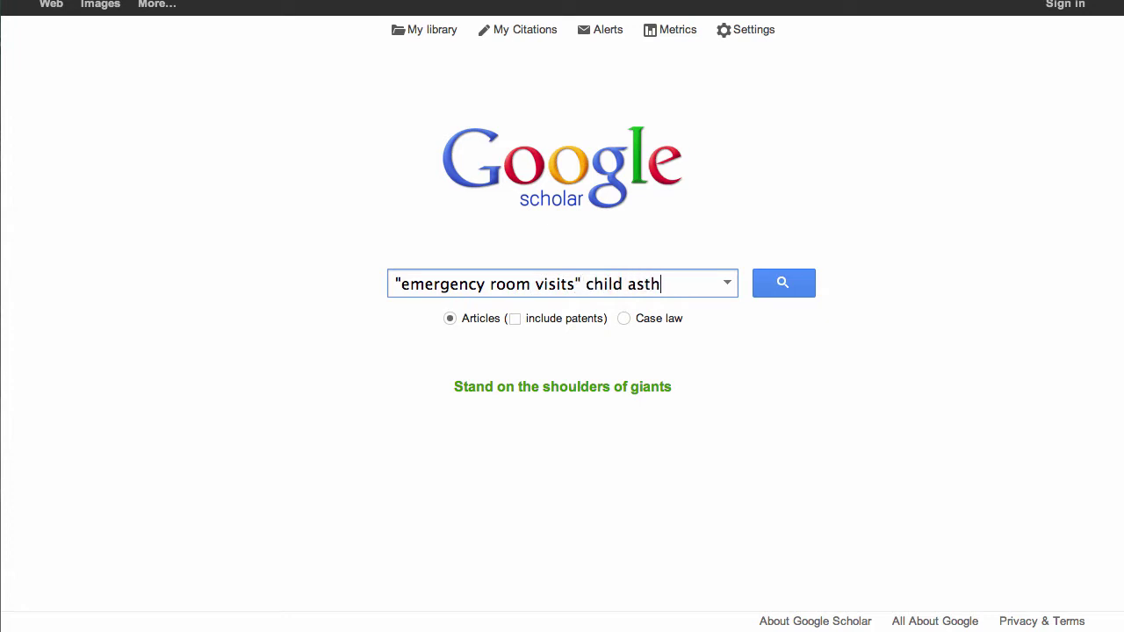
pyautogui.write('ma')
pyautogui.click(781, 285)
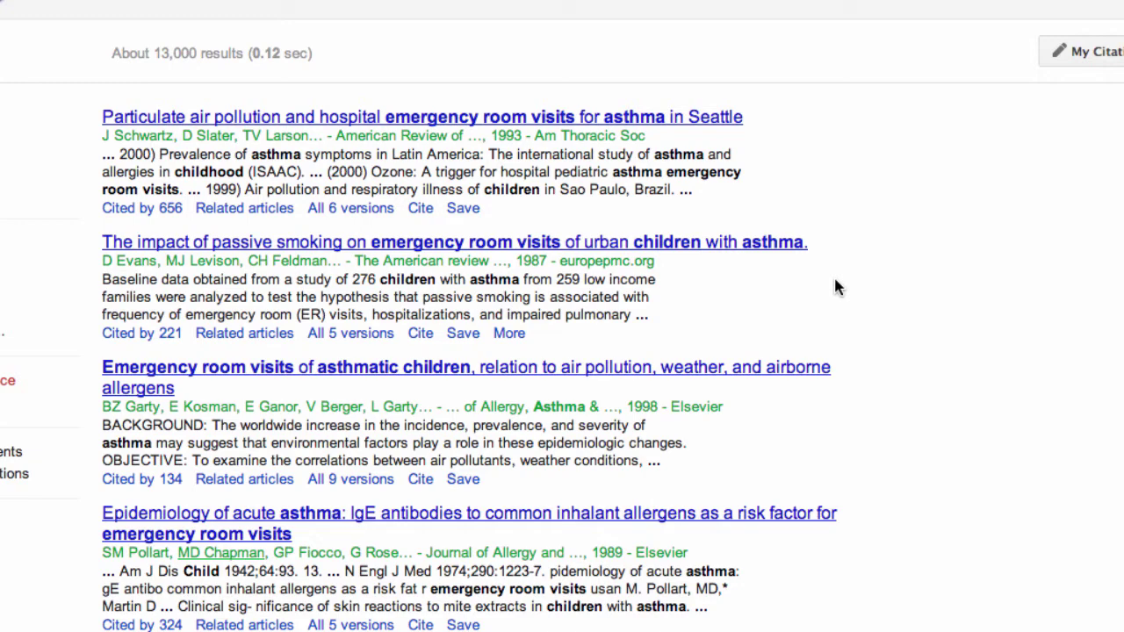
# Open the readyportal.net PDF of the facilitated referral to asthma specialist article and skim its full text
pyautogui.scroll(-5, 835, 281)
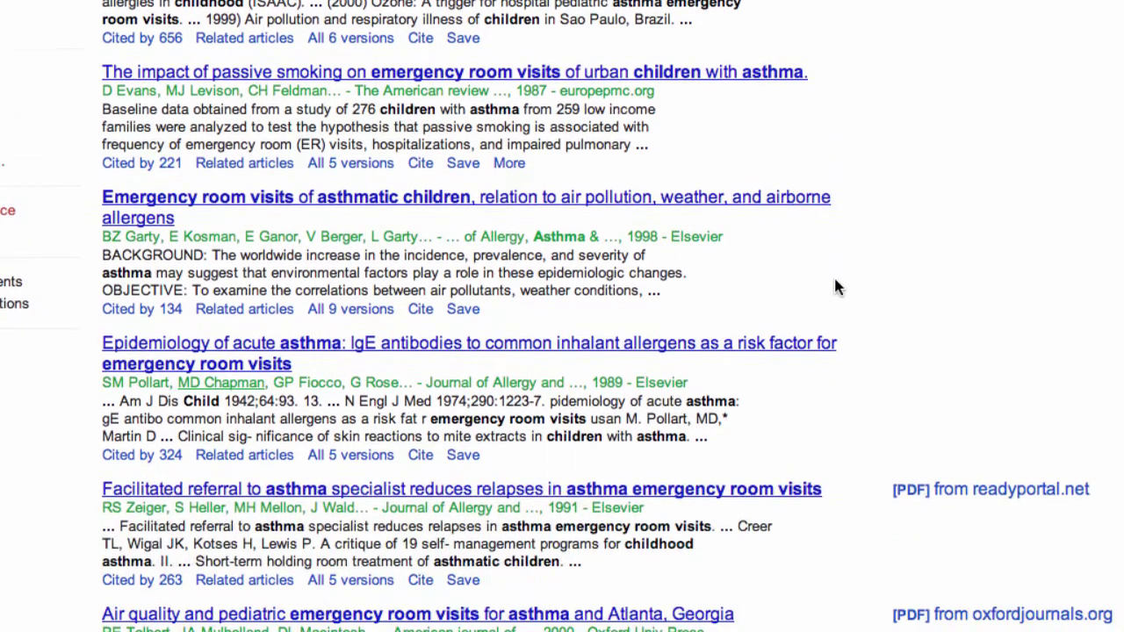
pyautogui.scroll(-4, 835, 281)
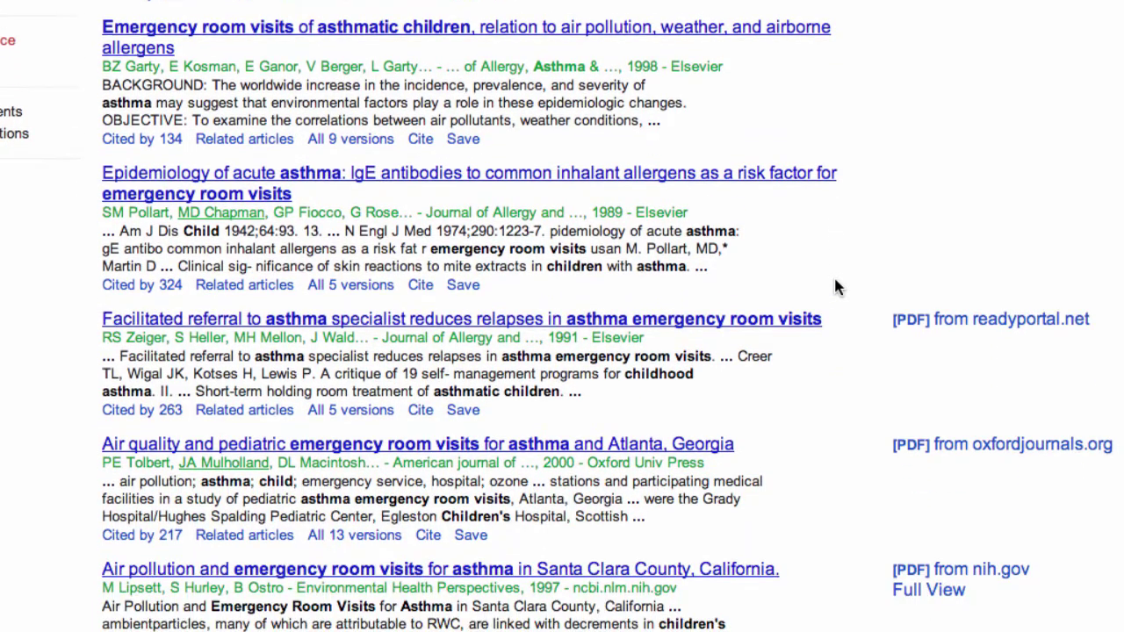
pyautogui.scroll(-2, 835, 281)
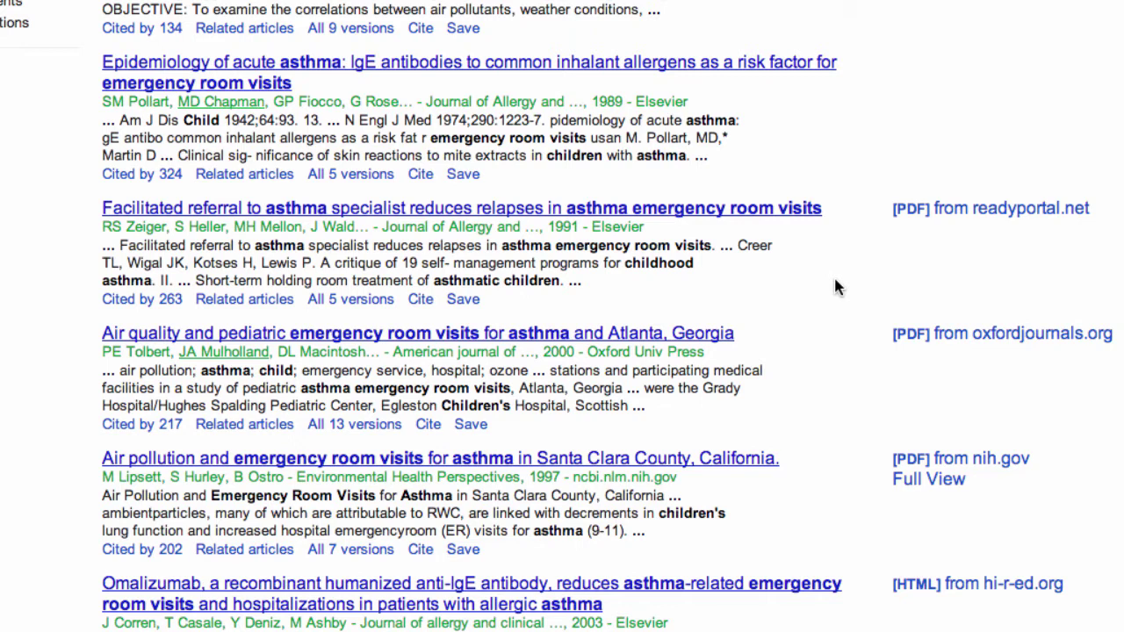
pyautogui.click(931, 215)
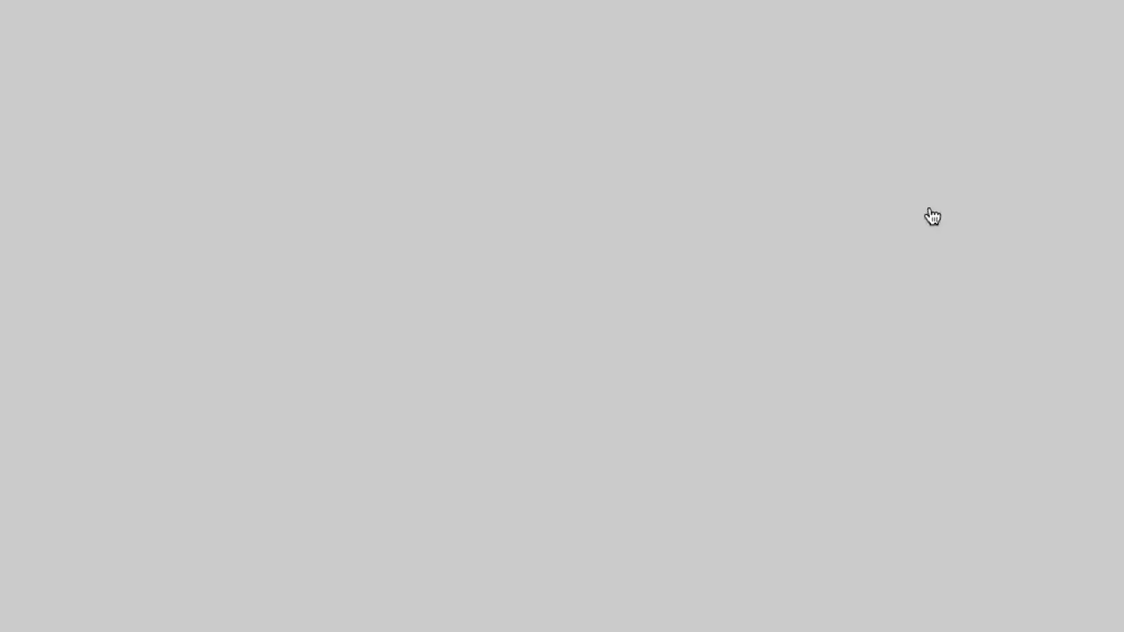
pyautogui.scroll(-6, 931, 214)
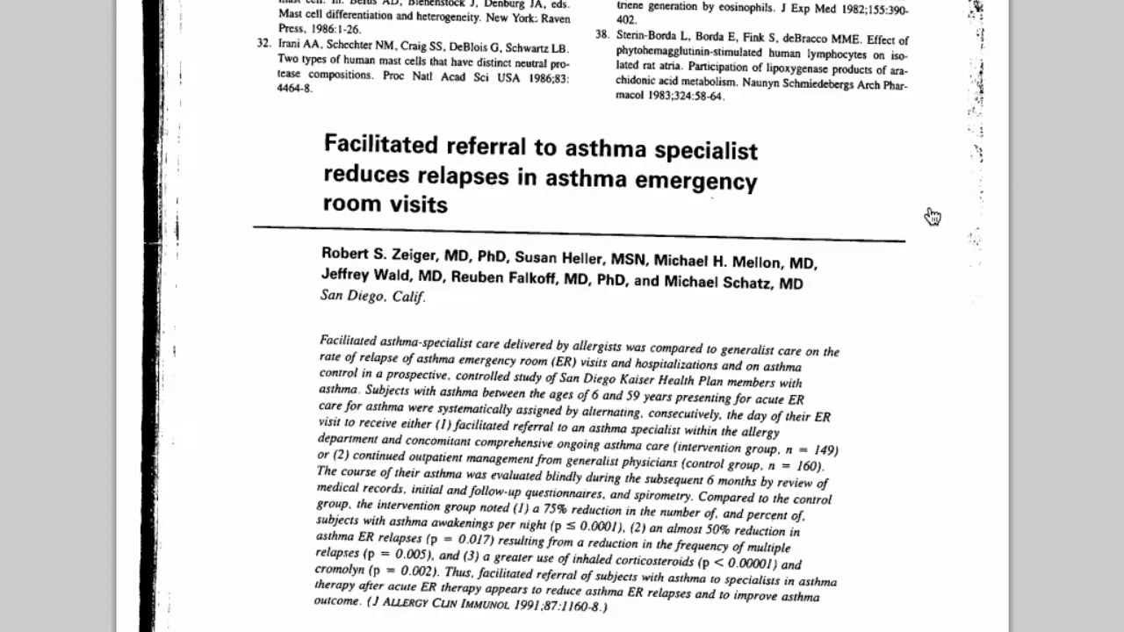
pyautogui.scroll(-4, 932, 214)
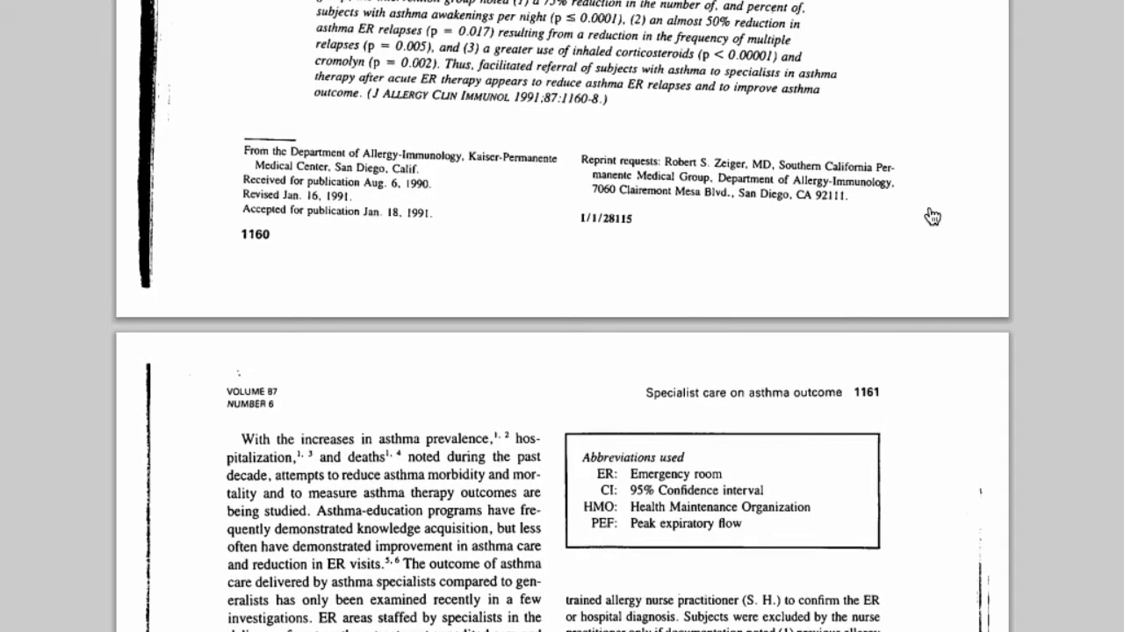
pyautogui.scroll(10, 931, 214)
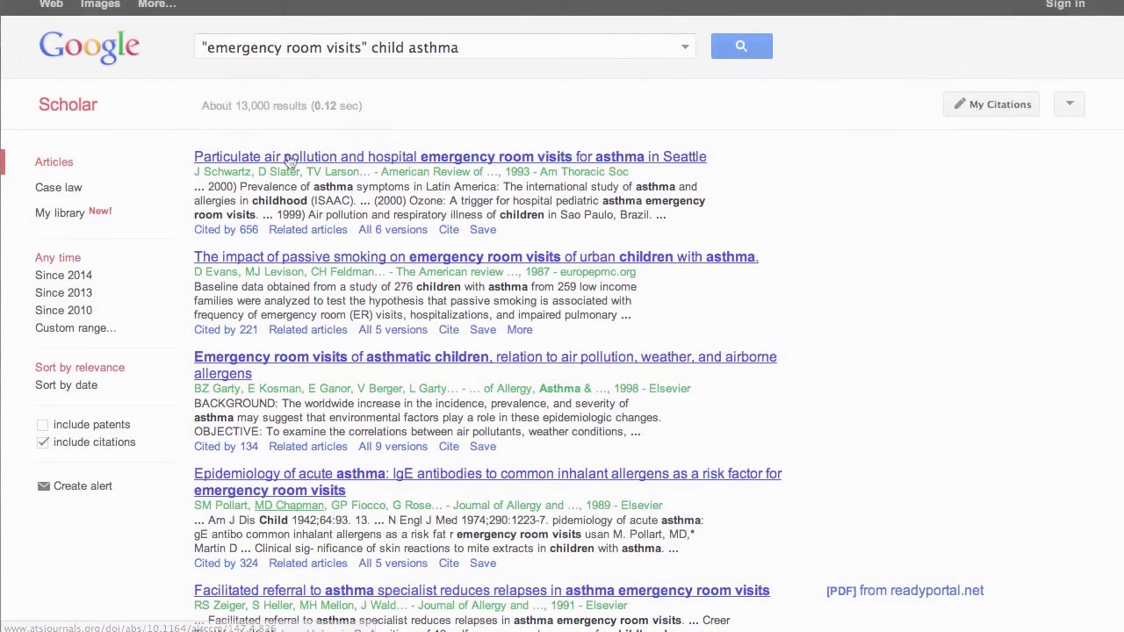
# Review the abstract of the article on particulate air pollution and asthma visits in Seattle, and check the access options for its PDF
pyautogui.click(391, 163)
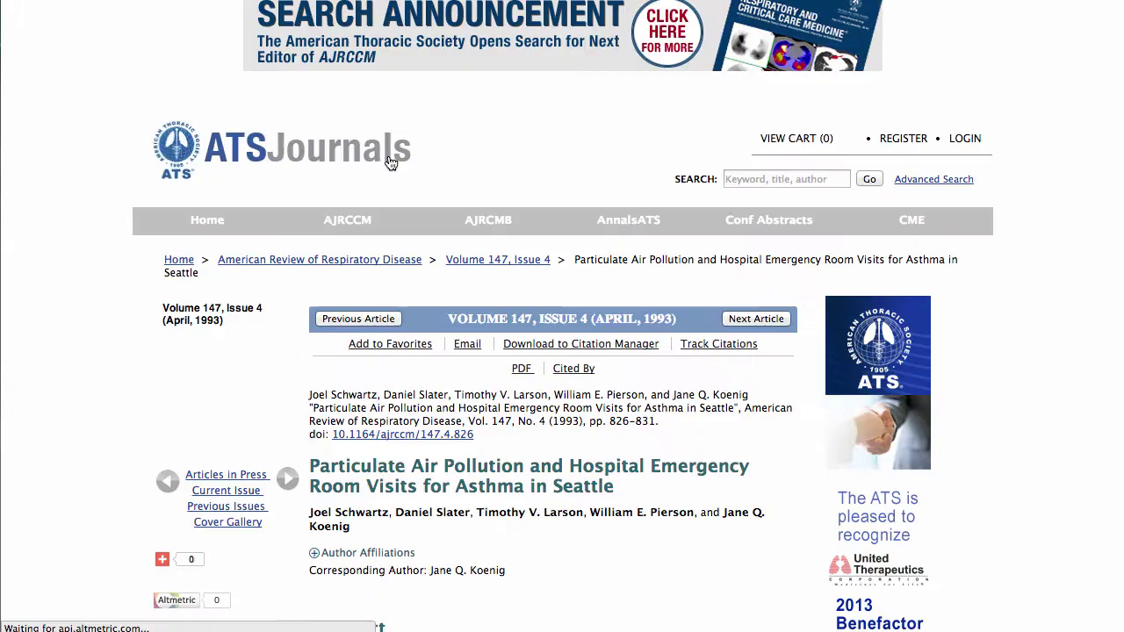
pyautogui.scroll(-5, 744, 365)
pyautogui.scroll(-6, 744, 364)
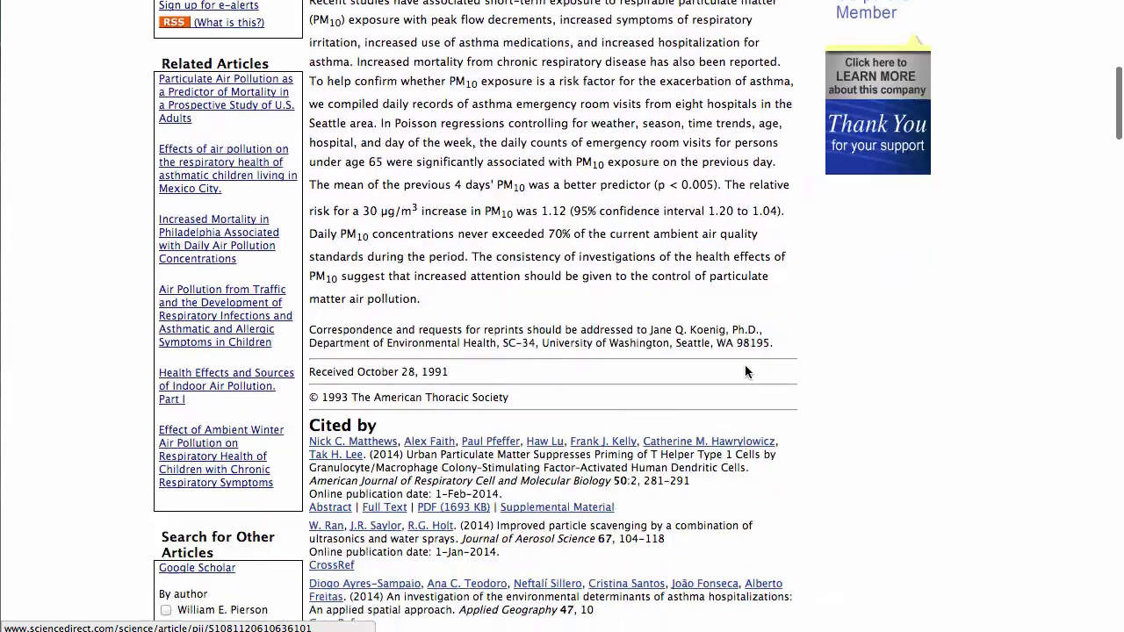
pyautogui.scroll(6, 745, 365)
pyautogui.scroll(3, 745, 365)
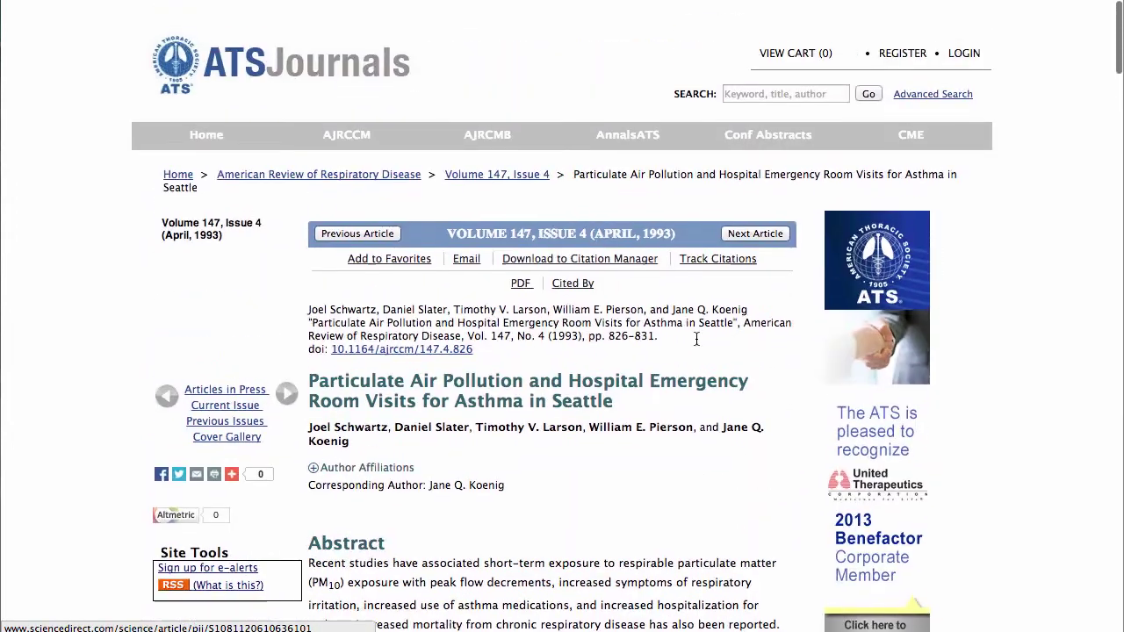
pyautogui.click(522, 287)
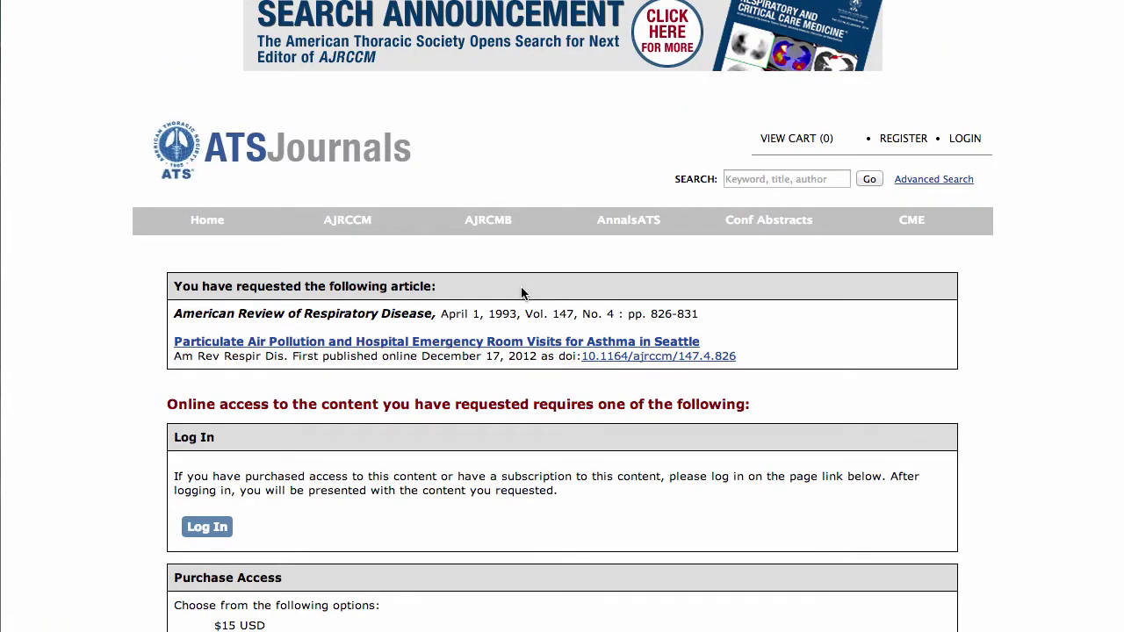
pyautogui.scroll(-5, 521, 293)
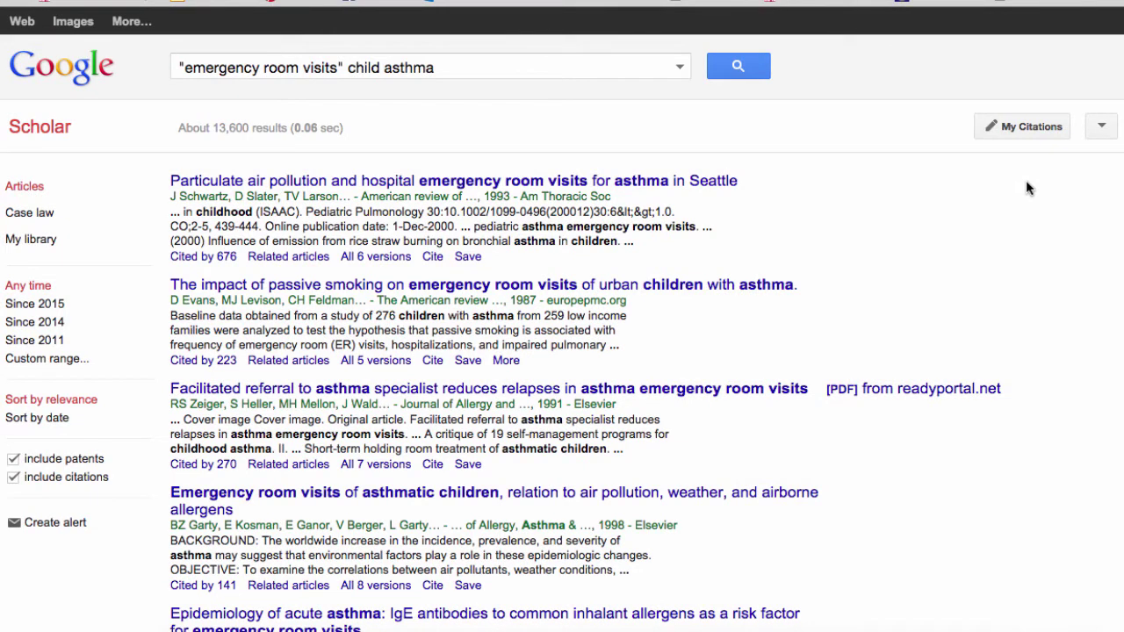
# Search the library links in the Scholar settings for las positas college
pyautogui.click(1098, 130)
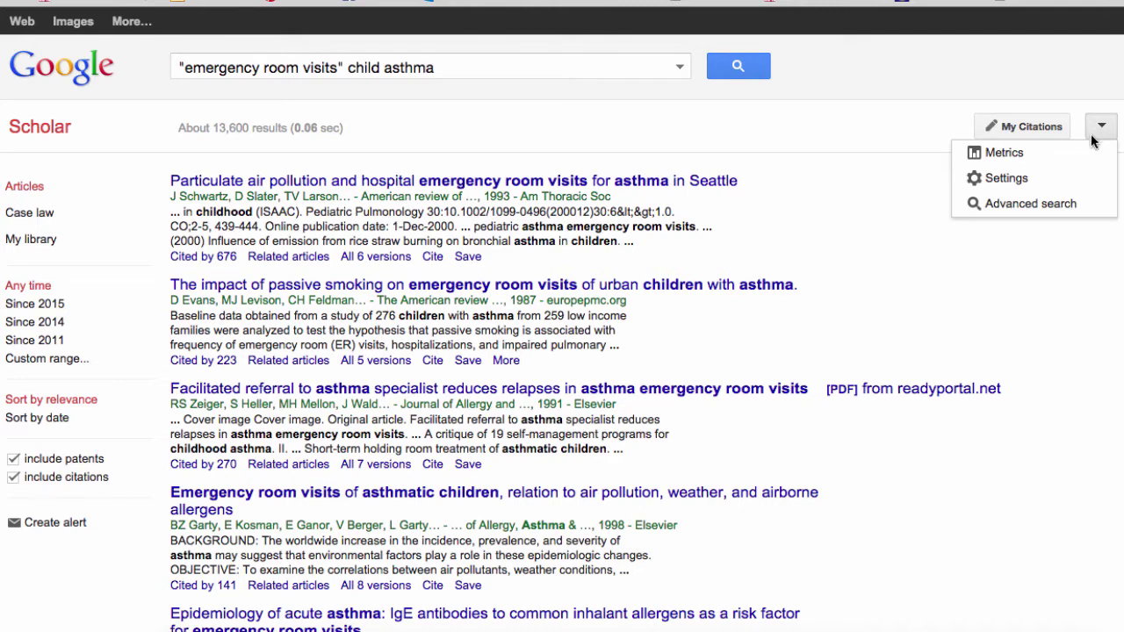
pyautogui.click(1015, 178)
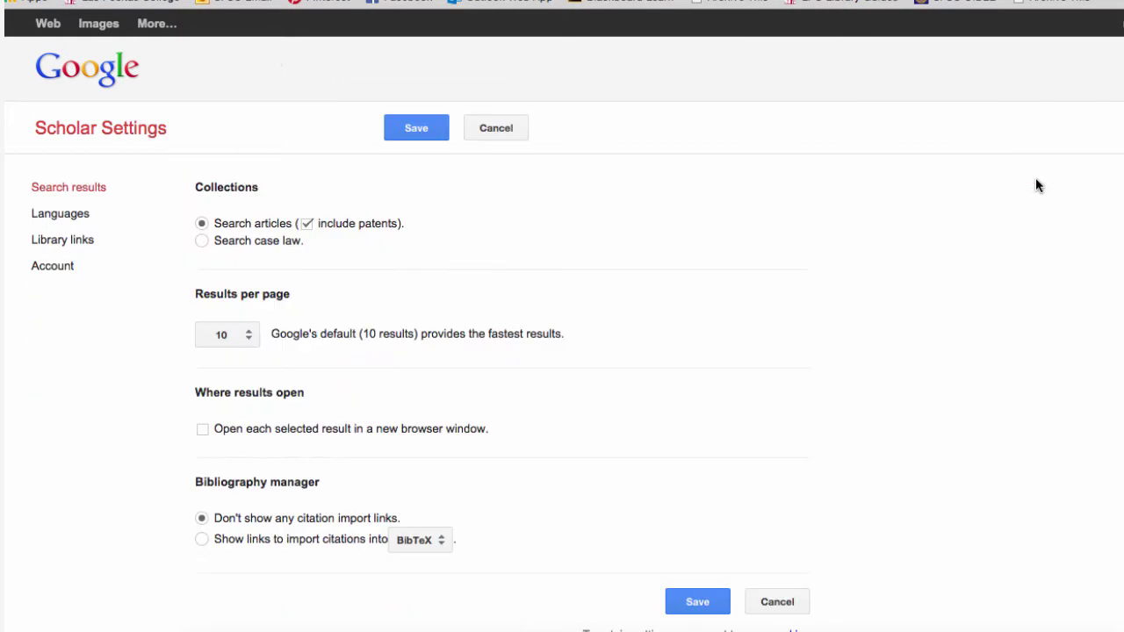
pyautogui.click(92, 241)
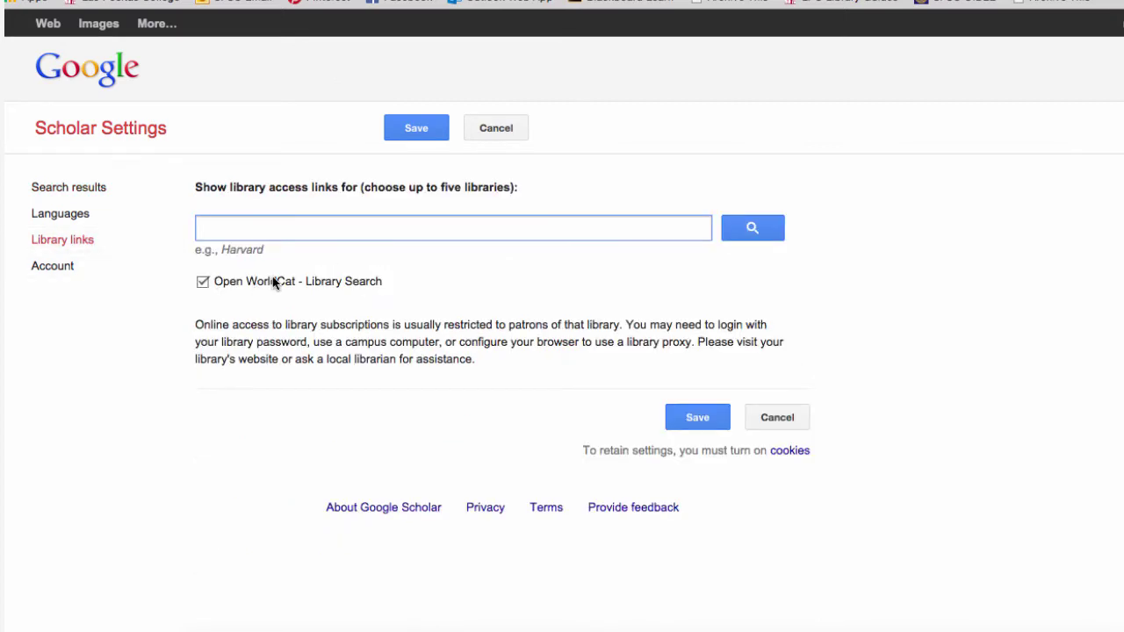
pyautogui.write('Las')
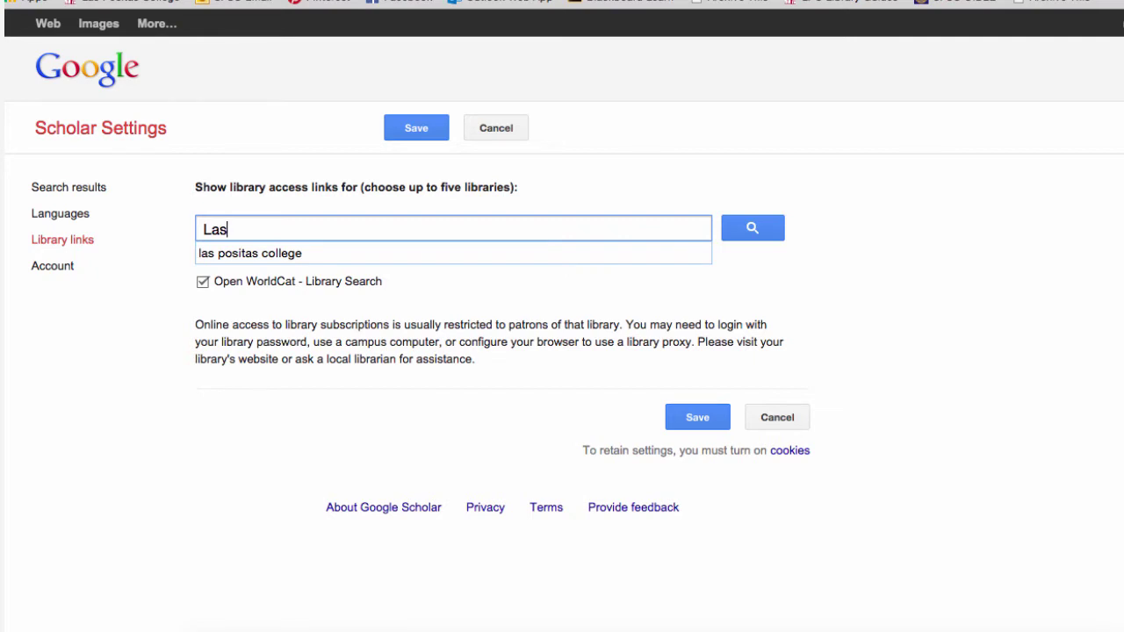
pyautogui.press('Down')
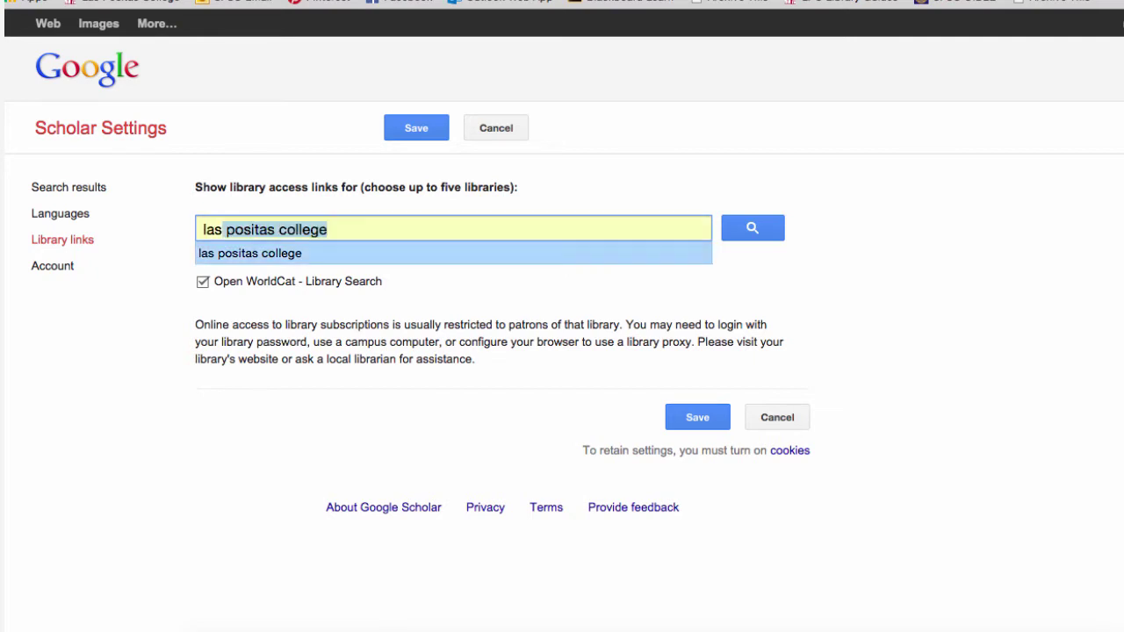
pyautogui.press('Return')
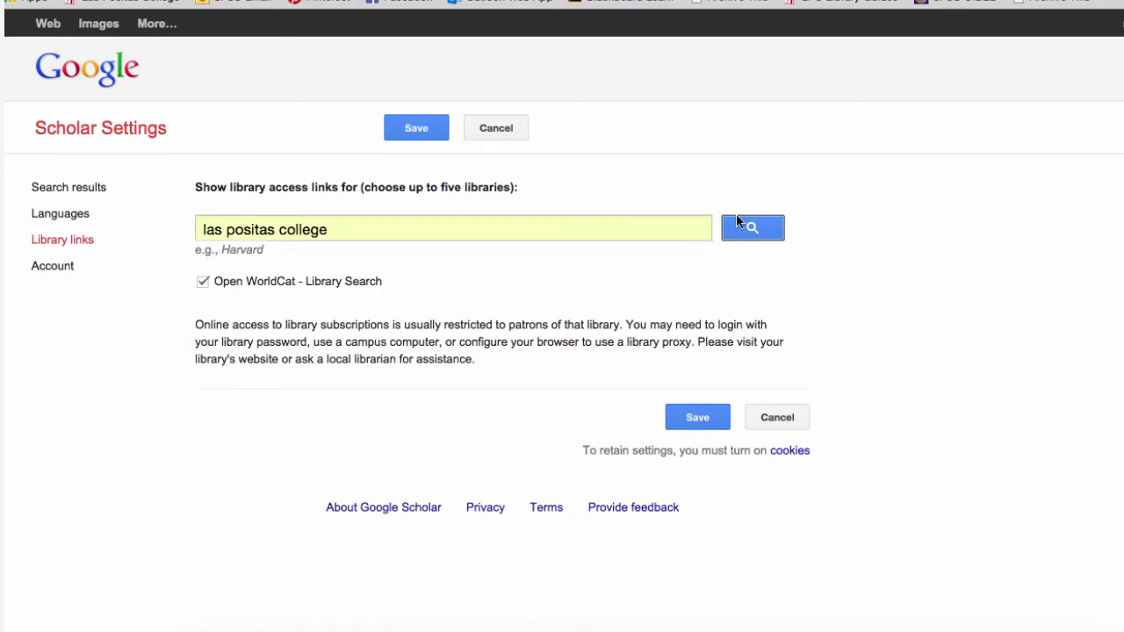
pyautogui.click(765, 227)
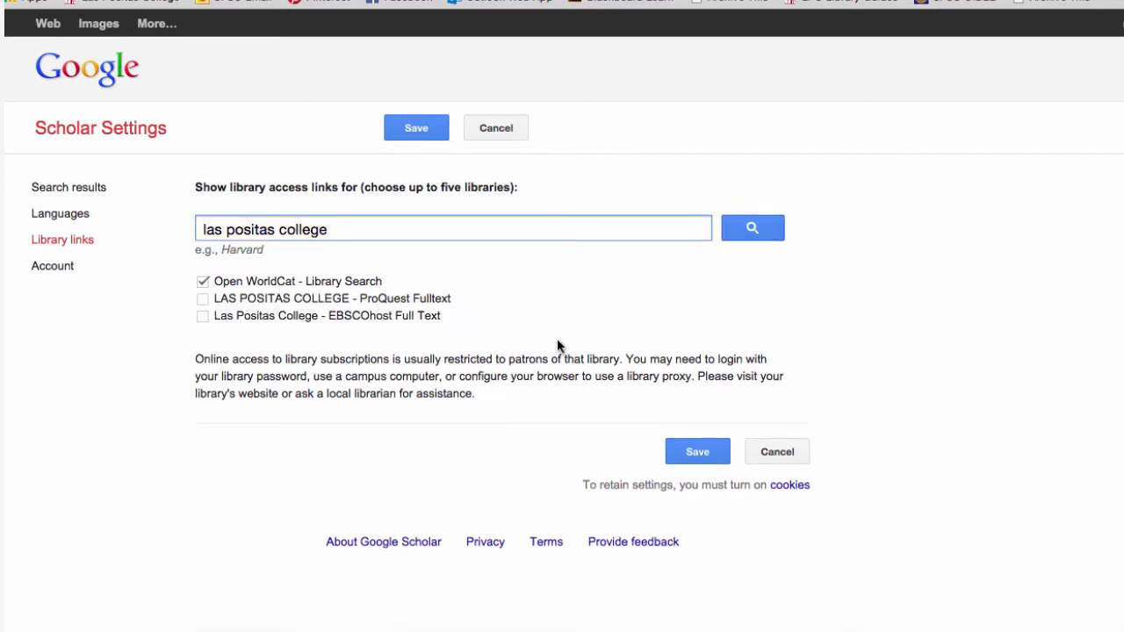
# Enable the Las Positas College library links for ProQuest Fulltext and EBSCOhost Full Text, and save the settings
pyautogui.click(203, 300)
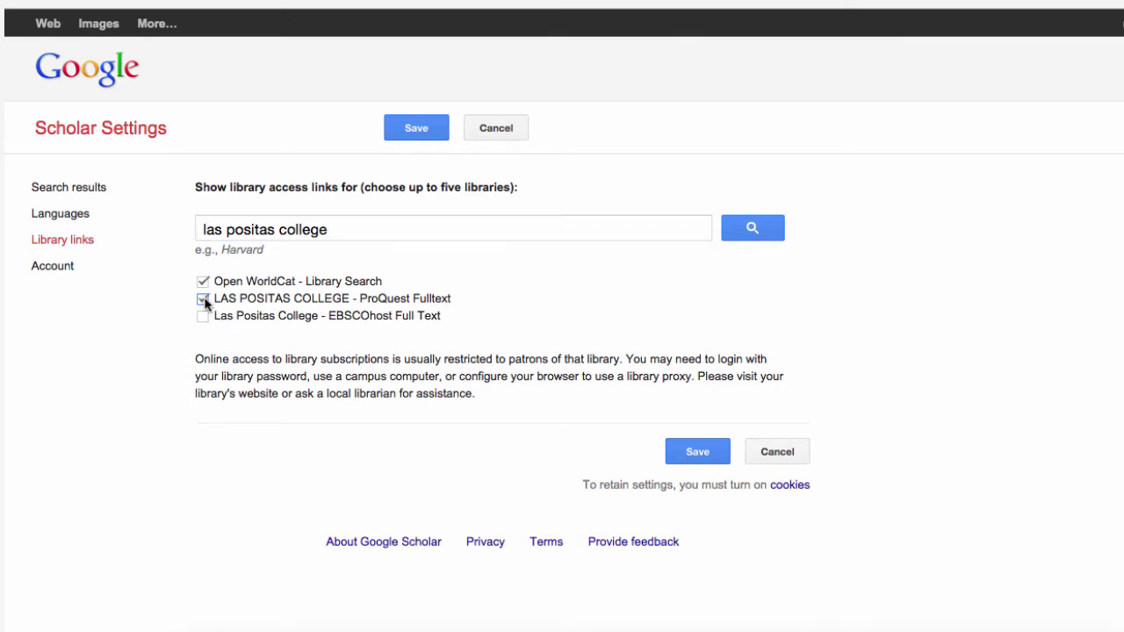
pyautogui.click(203, 317)
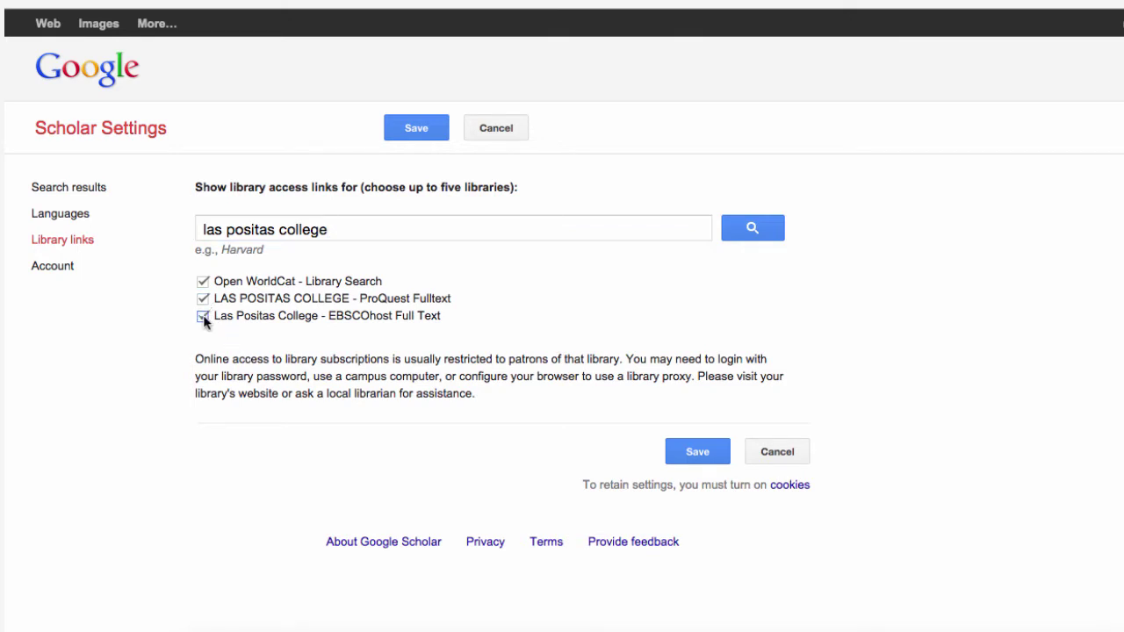
pyautogui.click(697, 451)
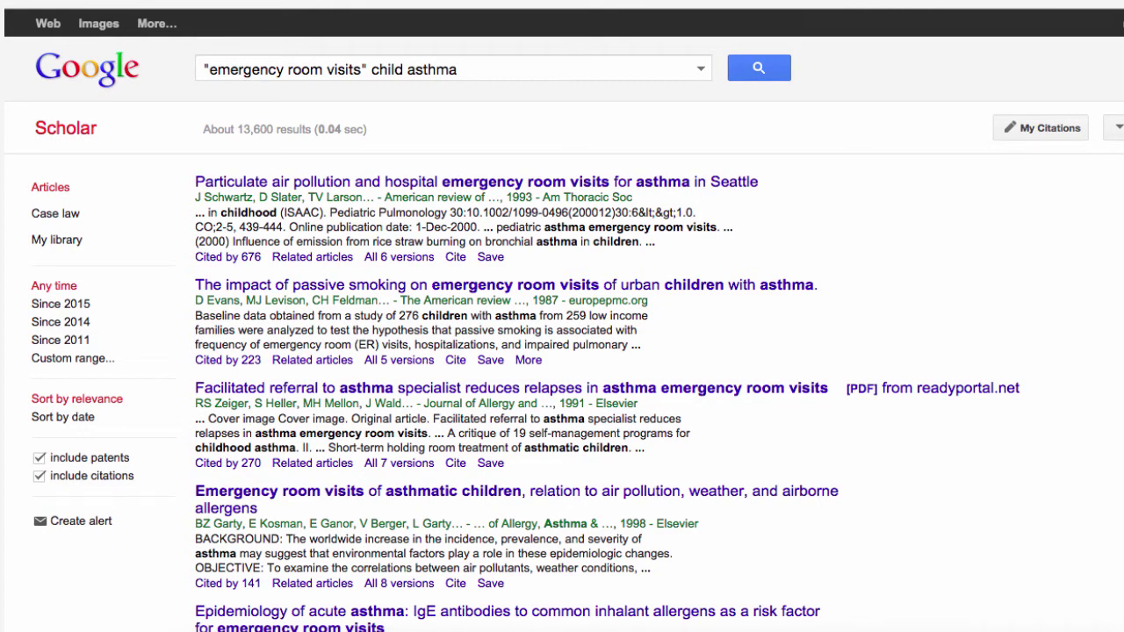
# Look through the results for library full-text links and open the EBSCOhost full text of the acute asthma management article on page 2
pyautogui.scroll(-5, 561, 351)
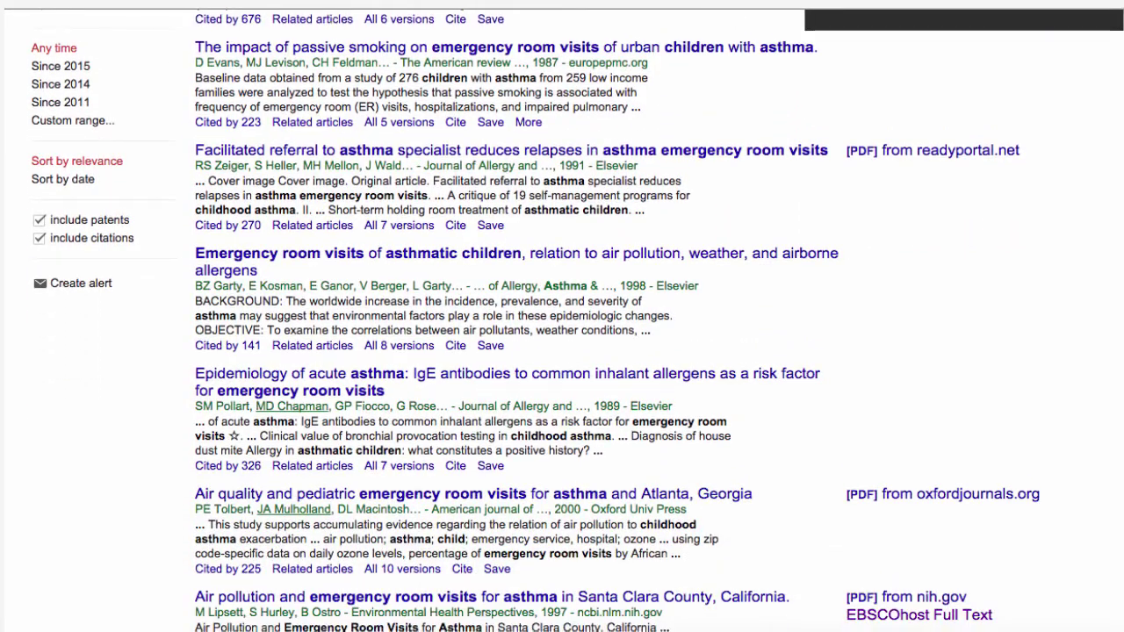
pyautogui.scroll(-8, 562, 351)
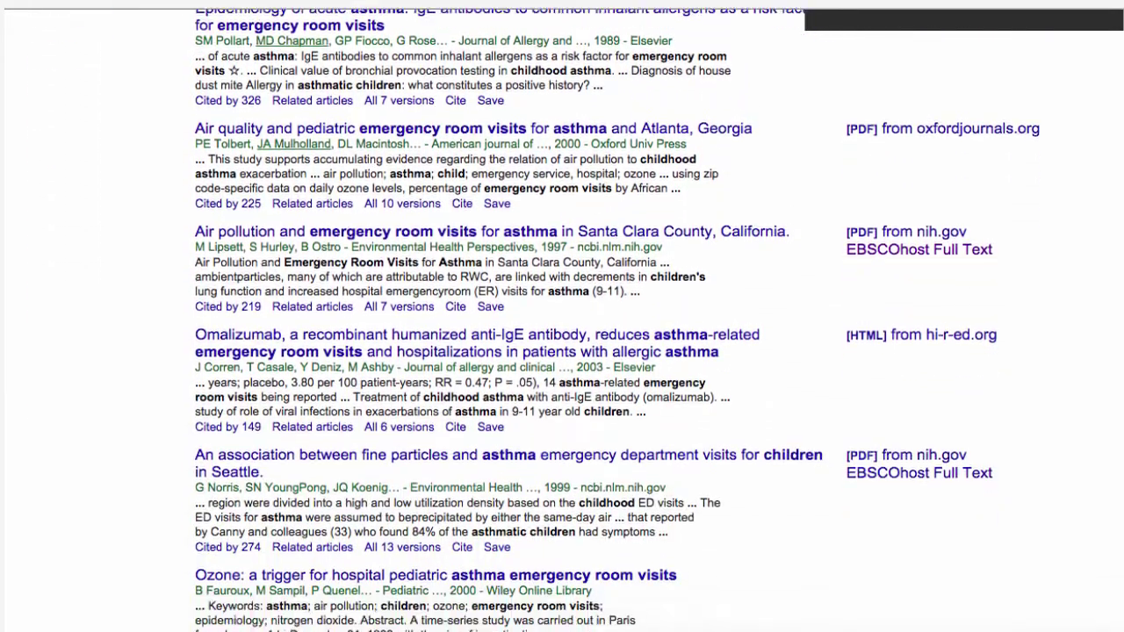
pyautogui.scroll(-3, 994, 461)
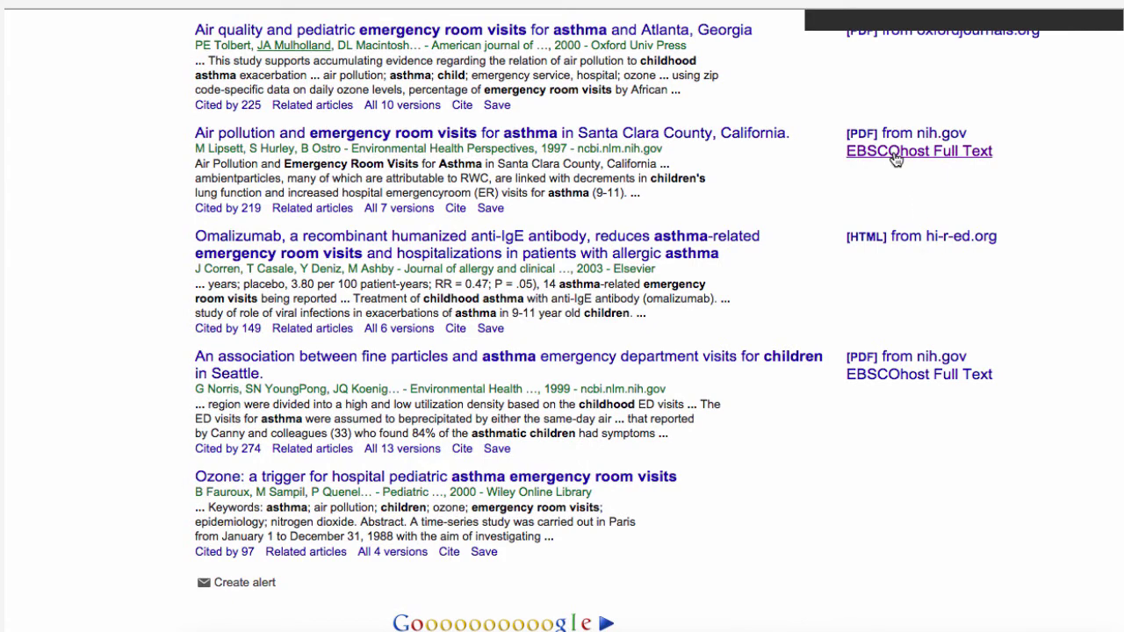
pyautogui.scroll(-1, 896, 375)
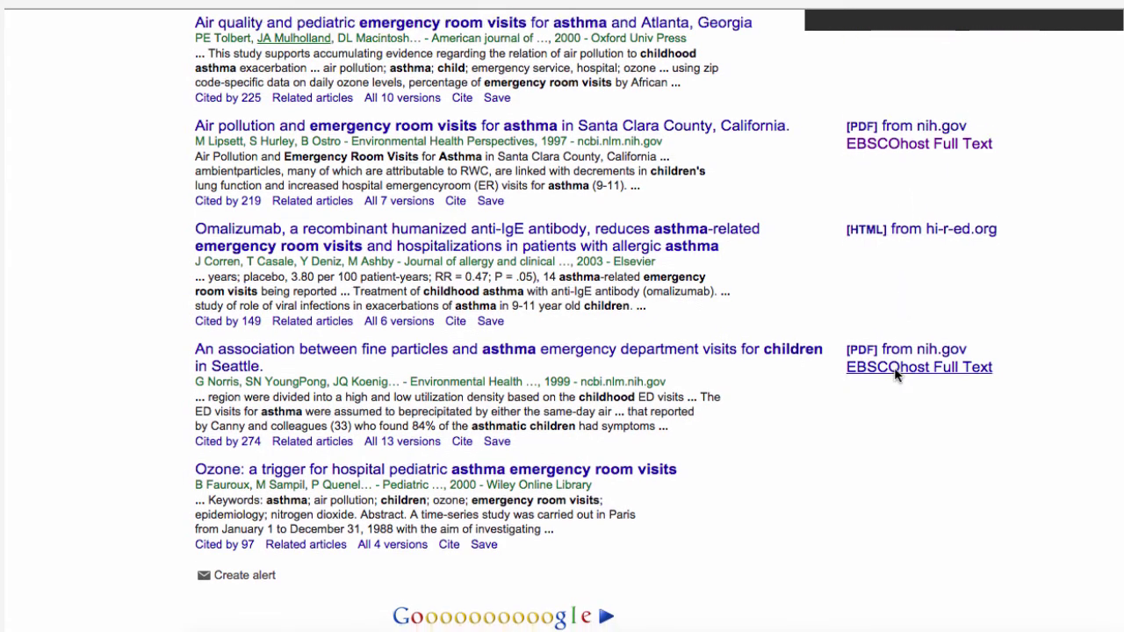
pyautogui.scroll(-1, 897, 375)
pyautogui.click(612, 614)
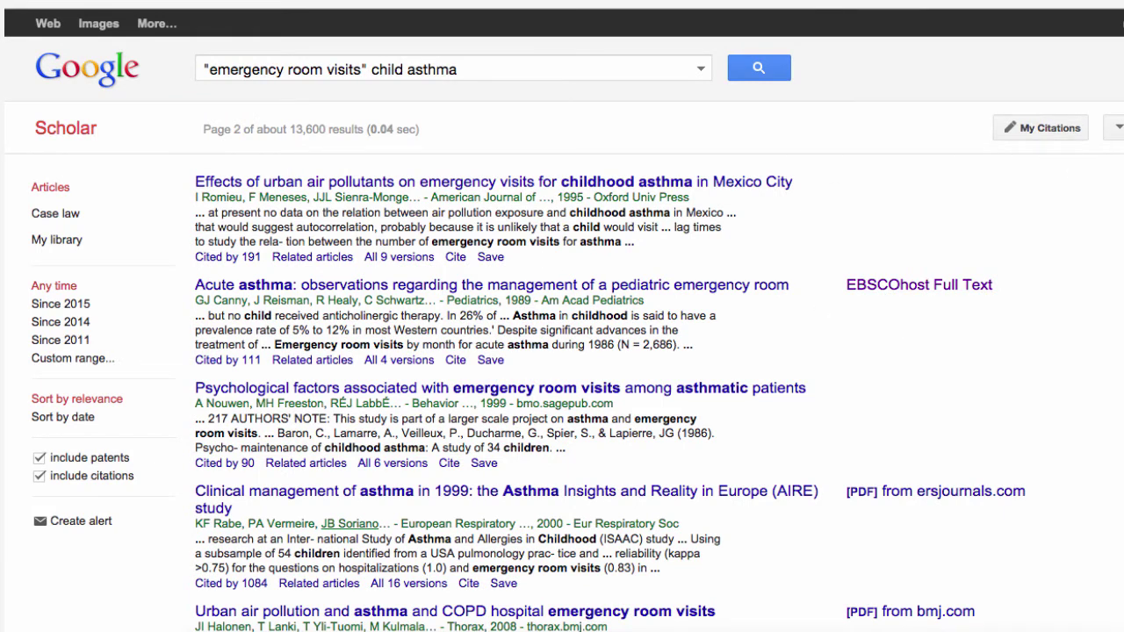
pyautogui.click(885, 294)
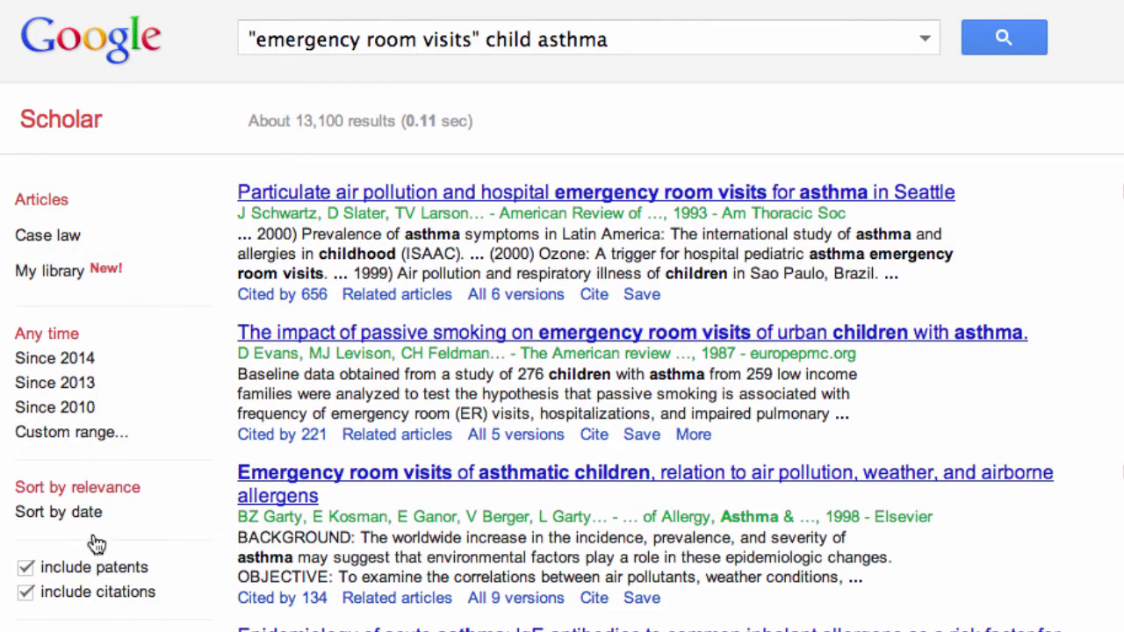
# Restrict the child asthma "emergency room visits" search to articles dated between 2004 and 2014 using the advanced search, and run it
pyautogui.click(925, 44)
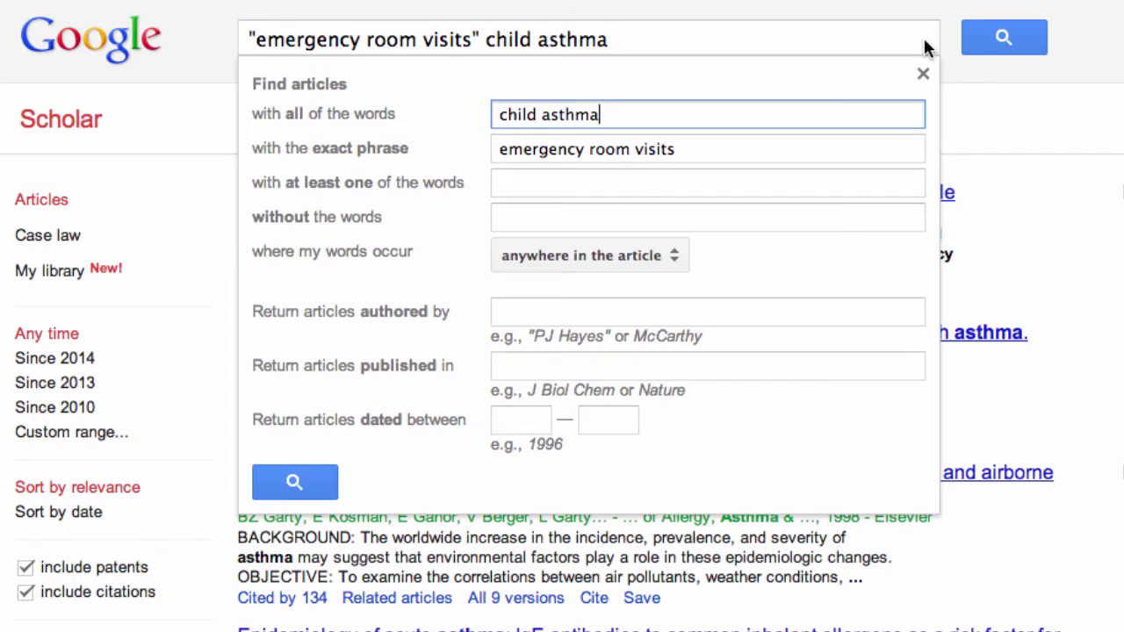
pyautogui.click(537, 423)
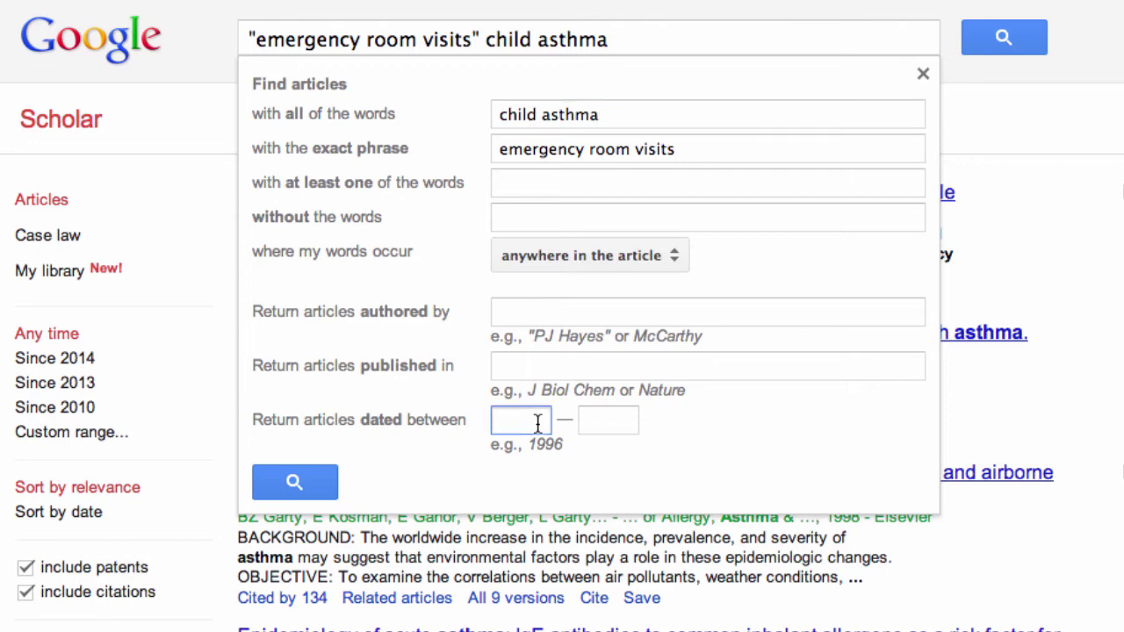
pyautogui.write('2004')
pyautogui.press('Tab')
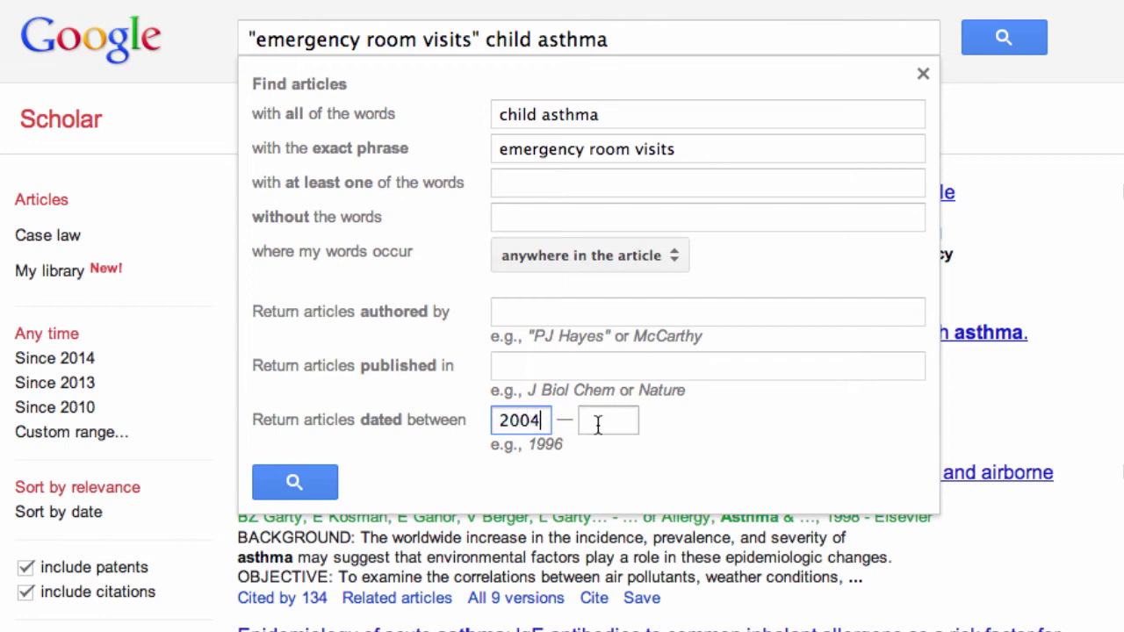
pyautogui.write('2014')
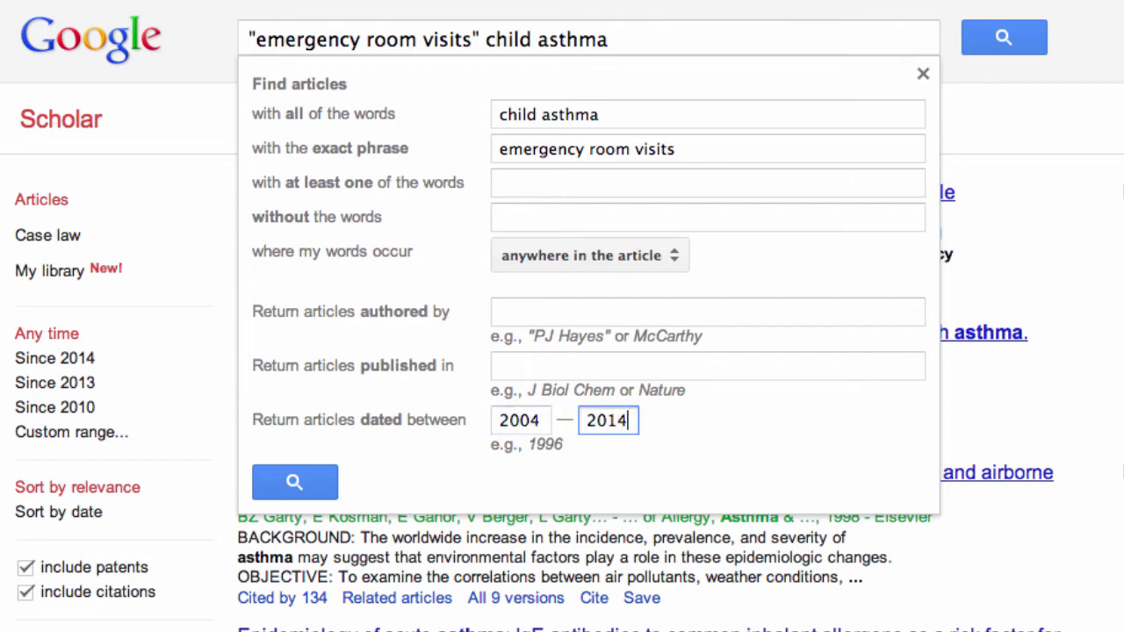
pyautogui.click(297, 482)
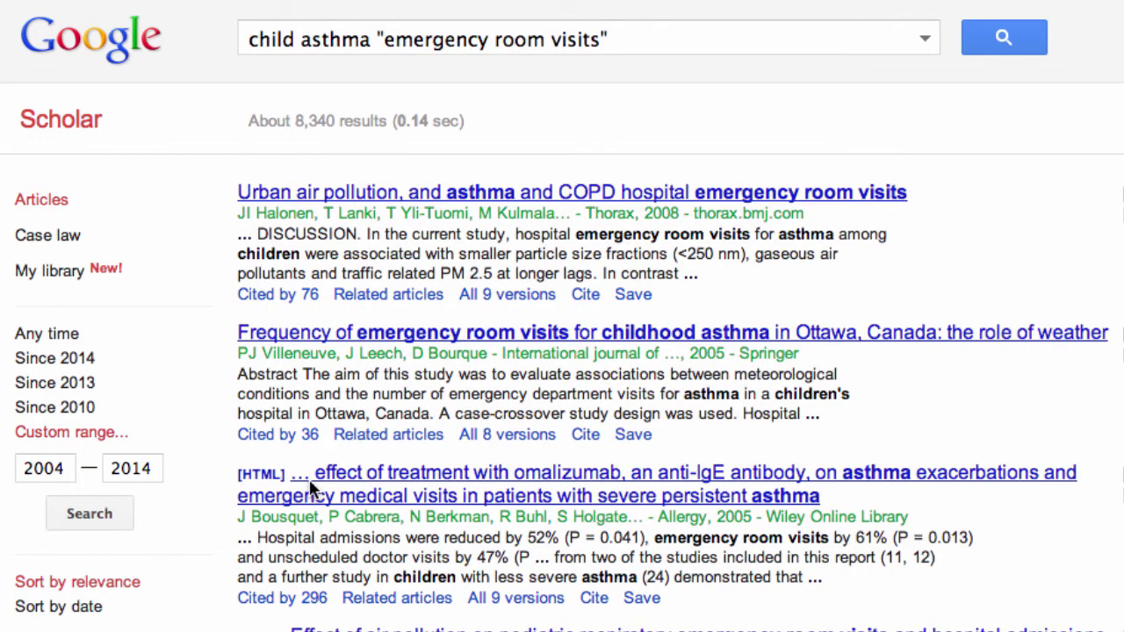
# Check the citing works and related articles for the 2008 Thorax article on urban air pollution, asthma and COPD emergency room visits
pyautogui.click(272, 301)
pyautogui.click(398, 296)
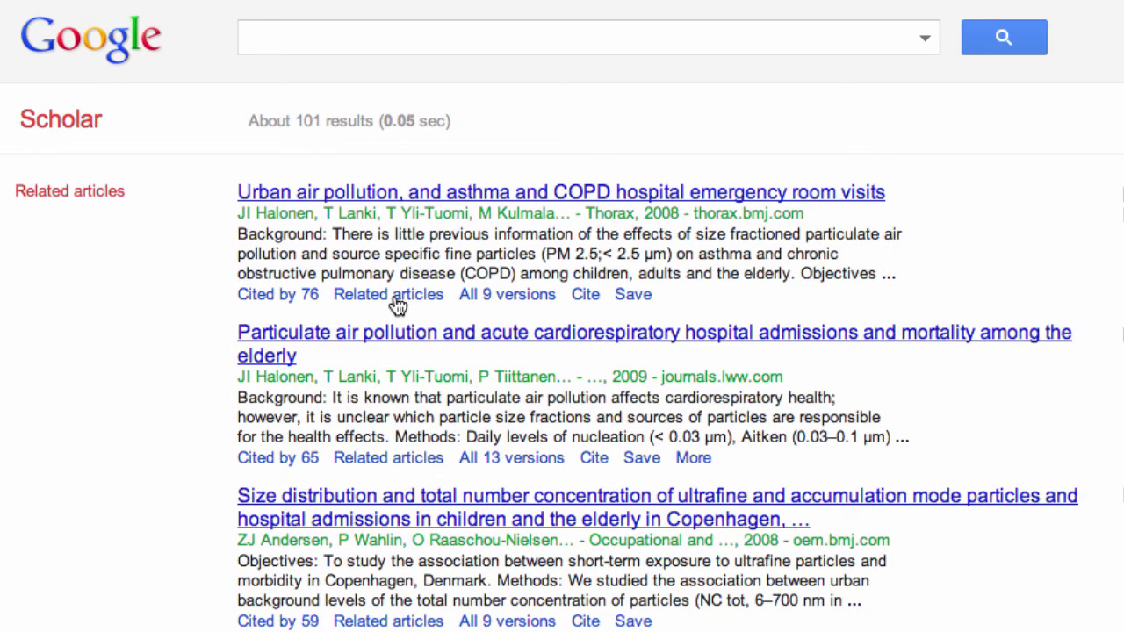